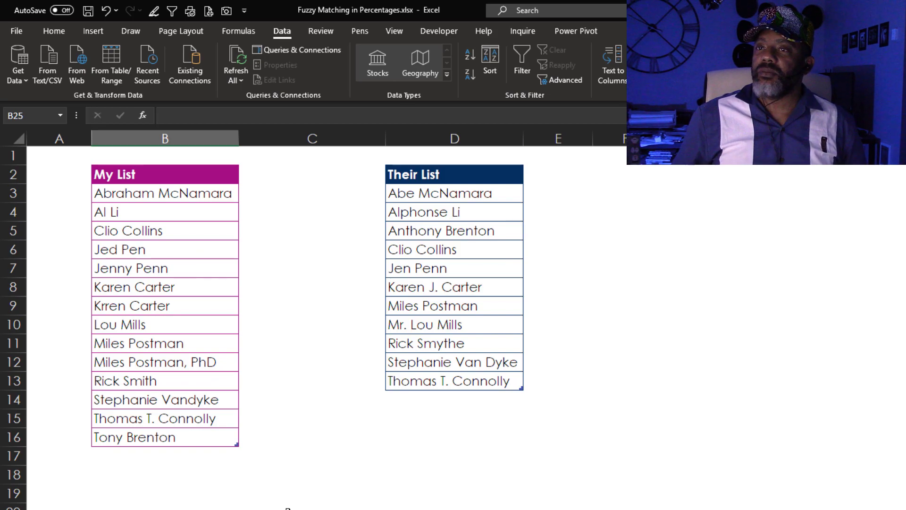
Select cell B7 inside the My List table on the names-only worksheet.
left_click(186, 275)
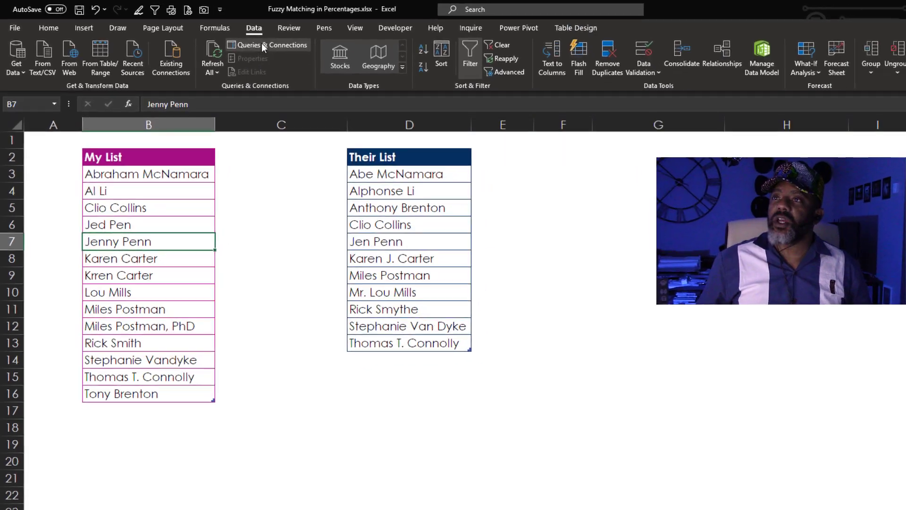
Show the workbook's queries and start a new Merge of existing queries.
left_click(293, 50)
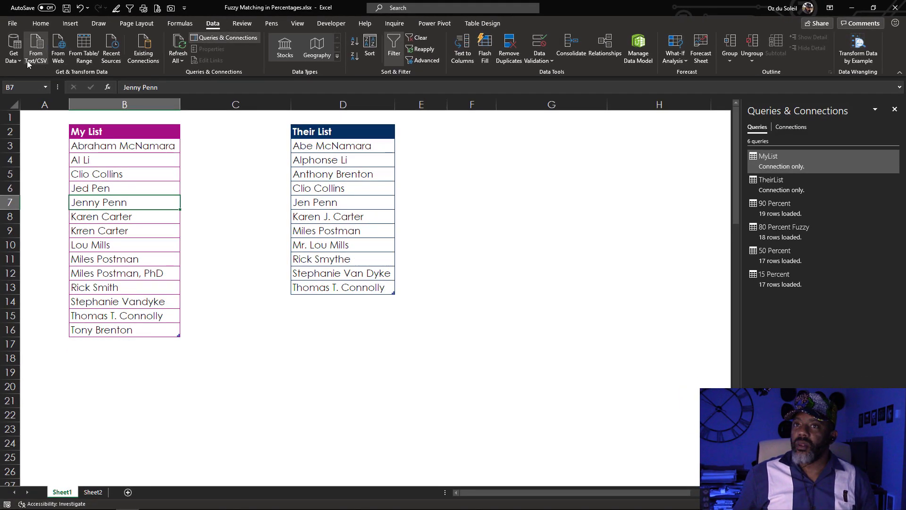
left_click(14, 53)
mouse_move(29, 131)
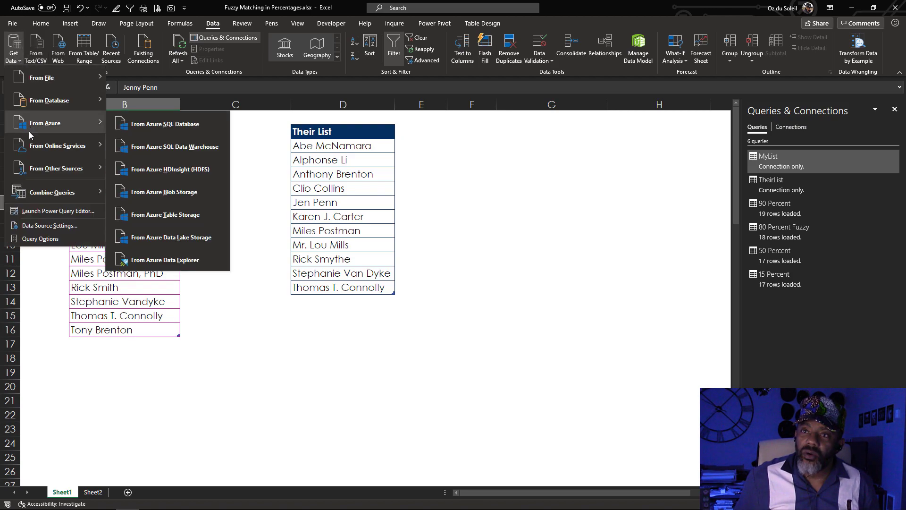
mouse_move(41, 193)
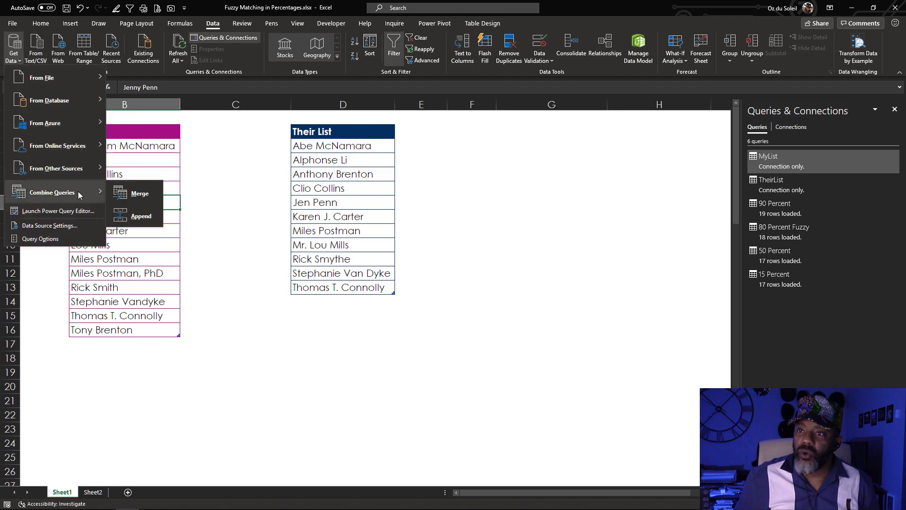
left_click(133, 194)
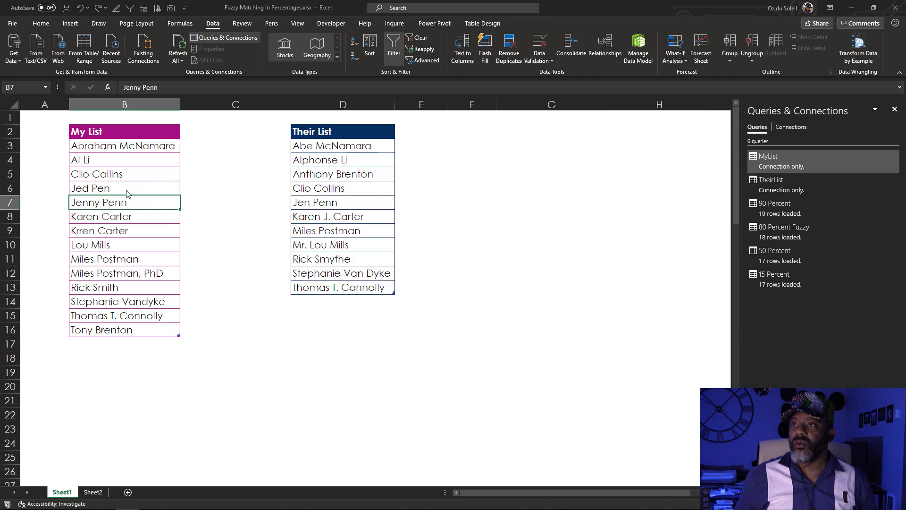
Pair MyList with TheirList in a Full Outer join with fuzzy matching enabled.
left_click(329, 342)
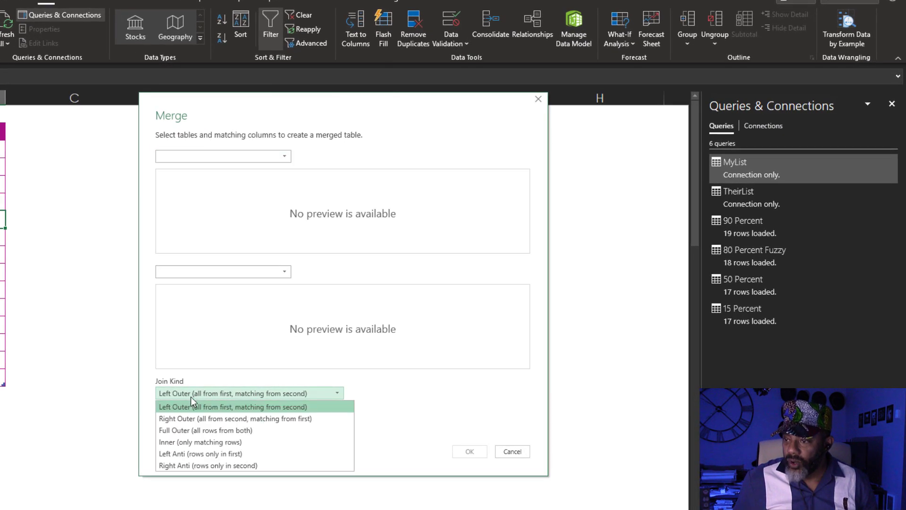
left_click(190, 430)
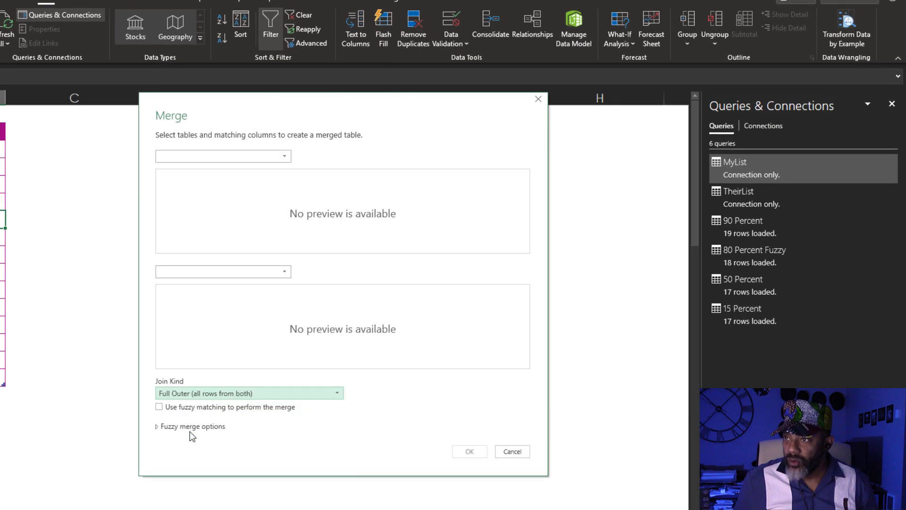
left_click(168, 157)
left_click(185, 219)
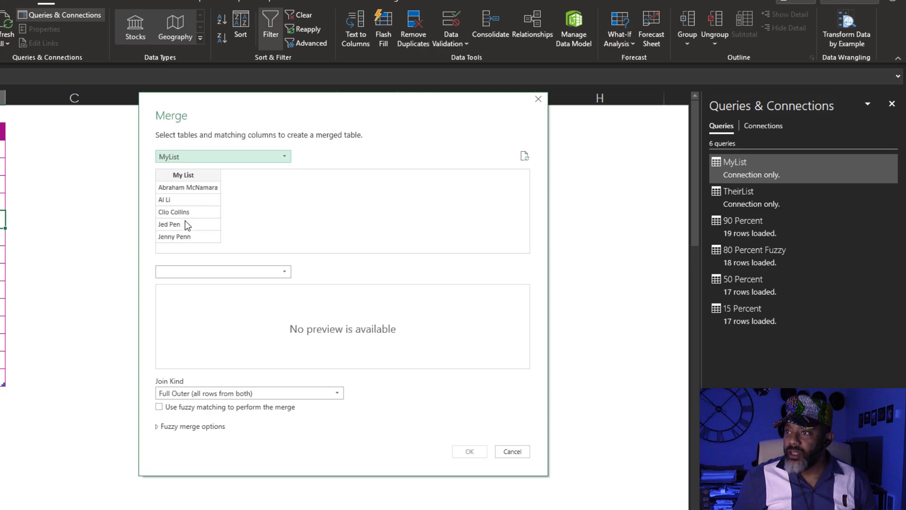
left_click(194, 273)
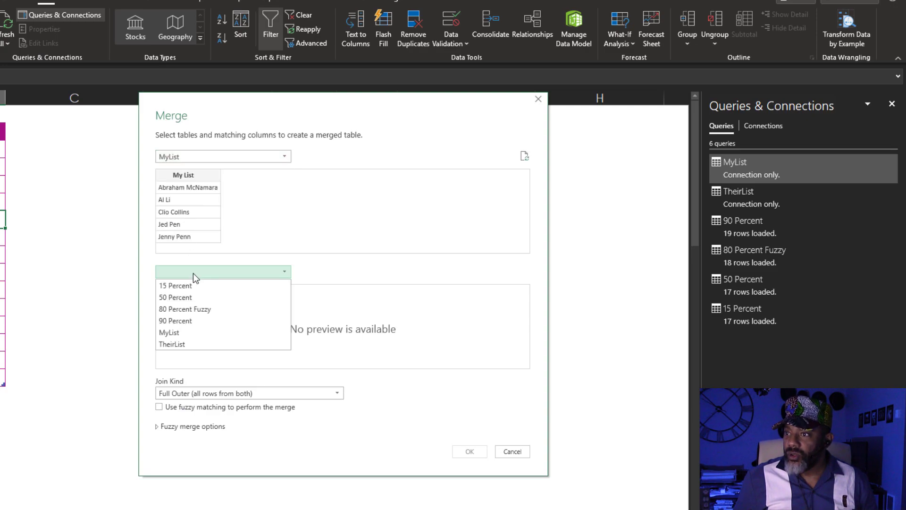
left_click(195, 345)
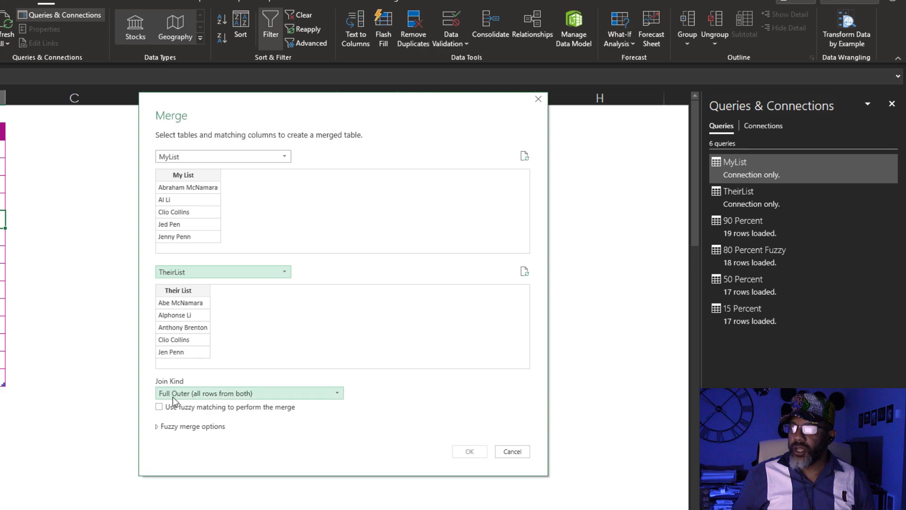
left_click(159, 407)
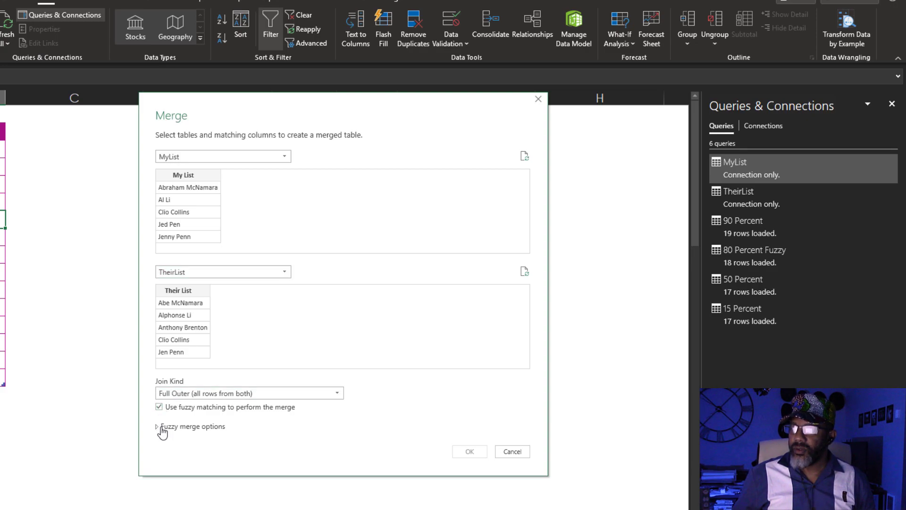
Set the fuzzy similarity threshold to 0.3, match the My List and Their List columns, and confirm.
left_click(160, 427)
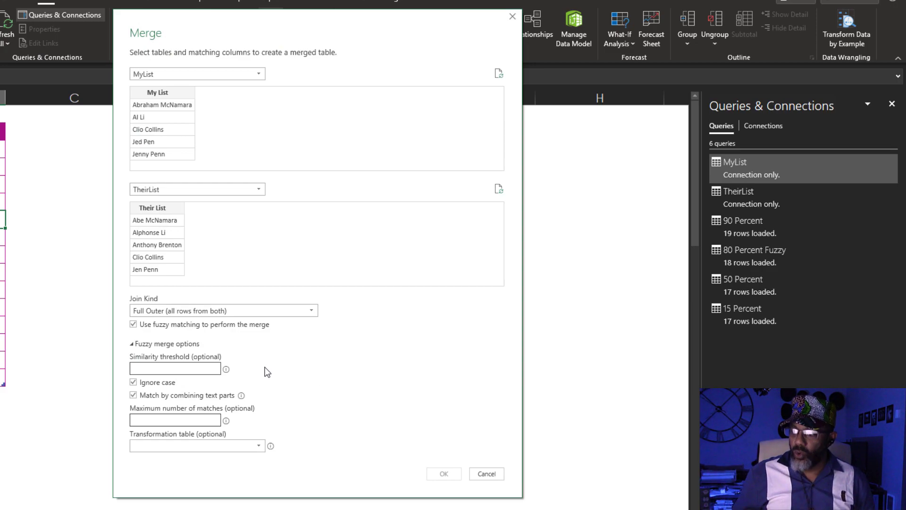
mouse_move(224, 373)
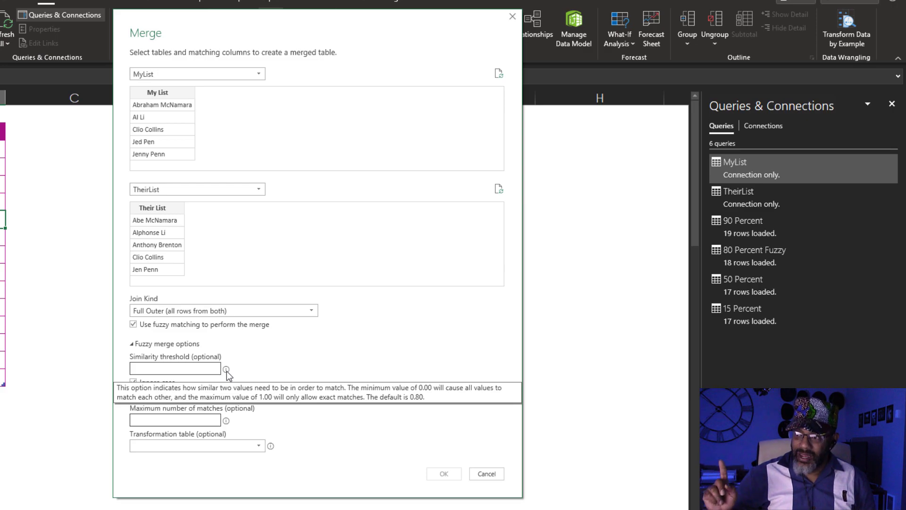
left_click(208, 369)
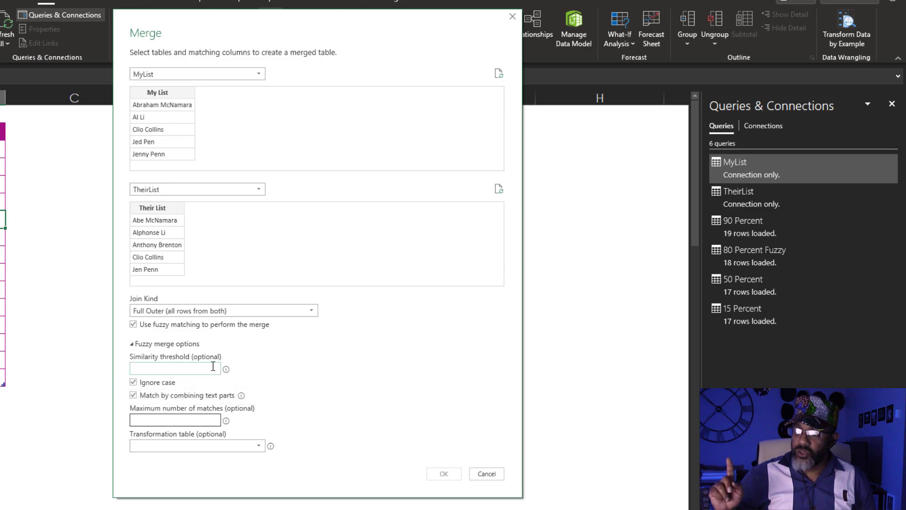
type("0.3")
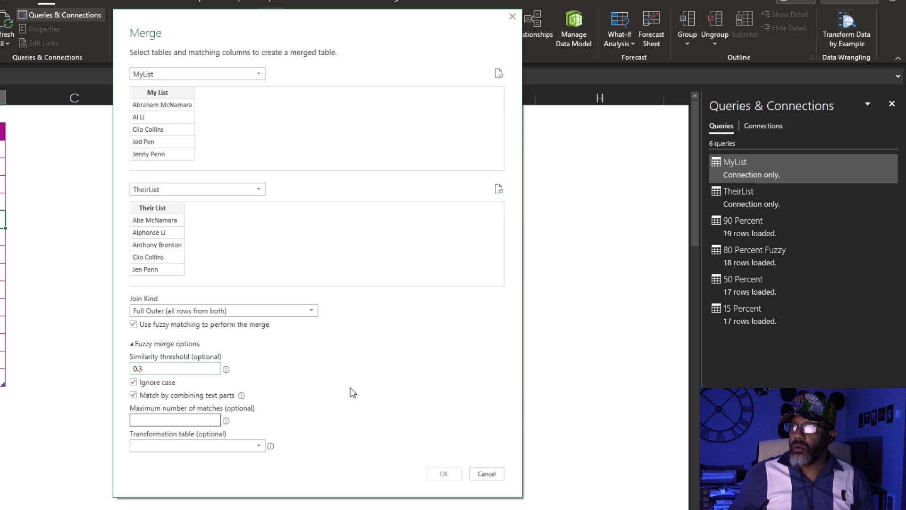
left_click(157, 208)
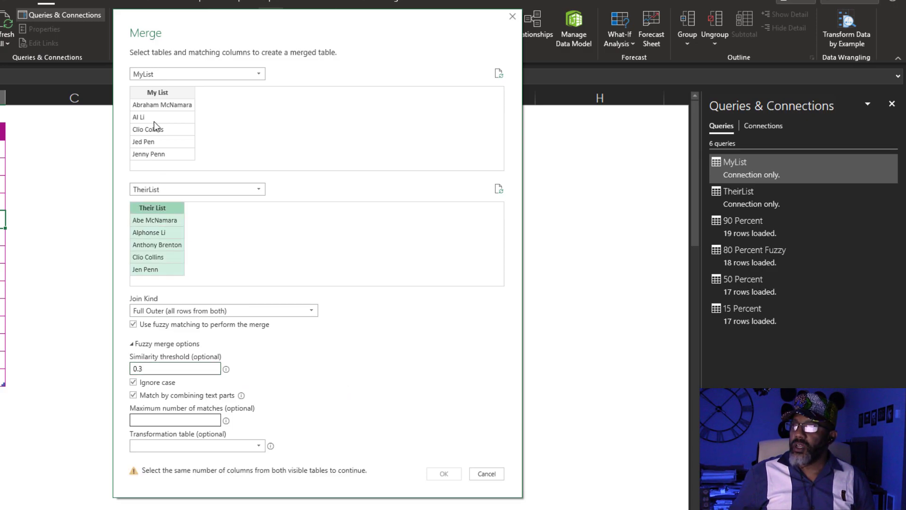
left_click(160, 93)
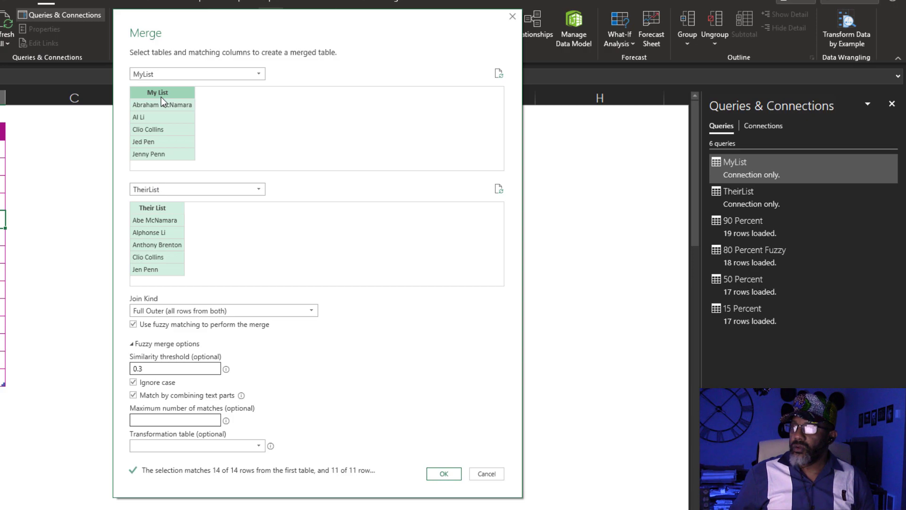
left_click(437, 472)
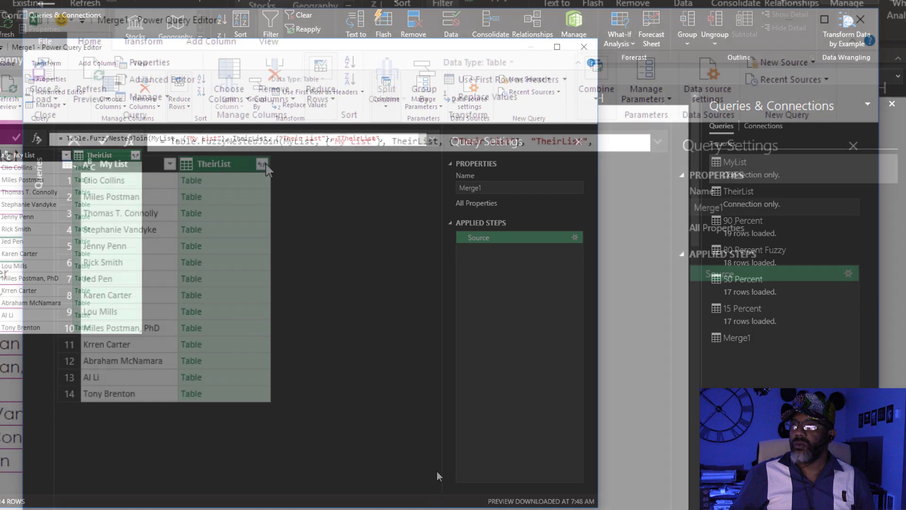
Expand TheirList into matched names without the original column name prefix.
left_click(262, 164)
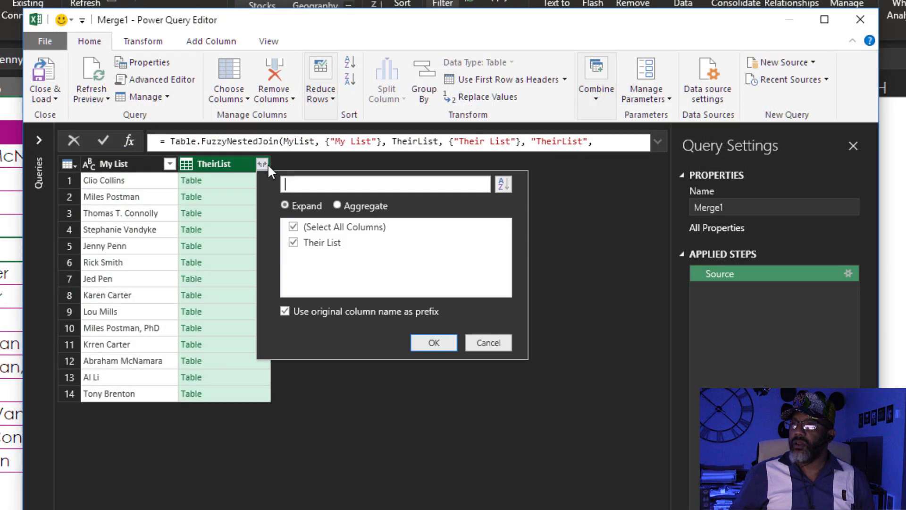
left_click(293, 312)
left_click(433, 342)
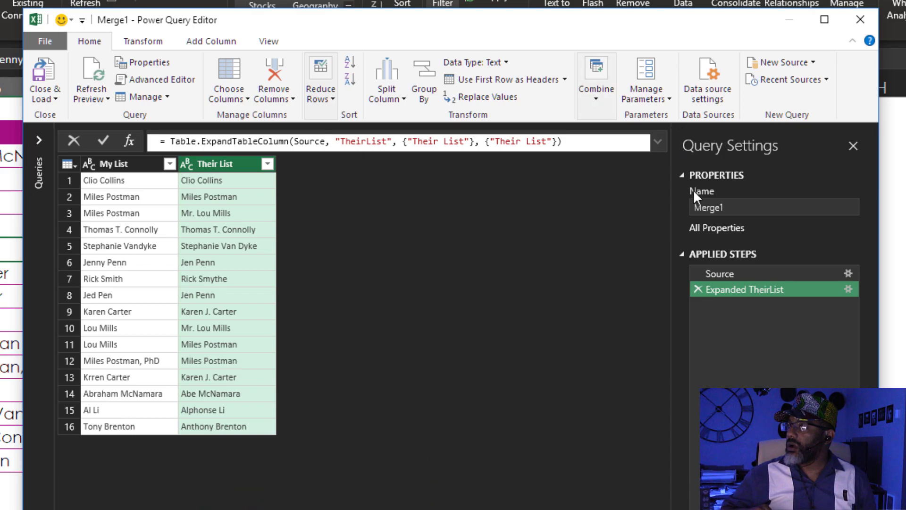
Rename the query '30 Percent' and load it as a table at Sheet1!$J$65.
double_click(703, 208)
type("30 ")
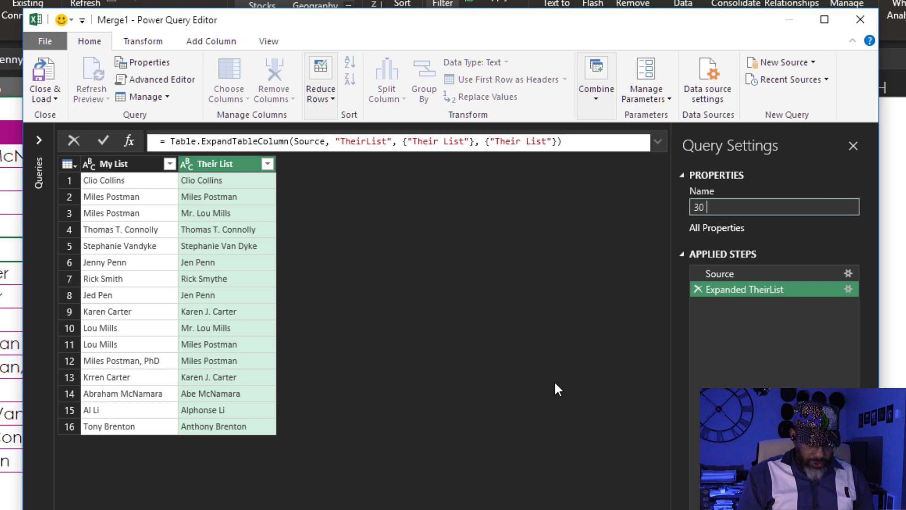
type("Percent")
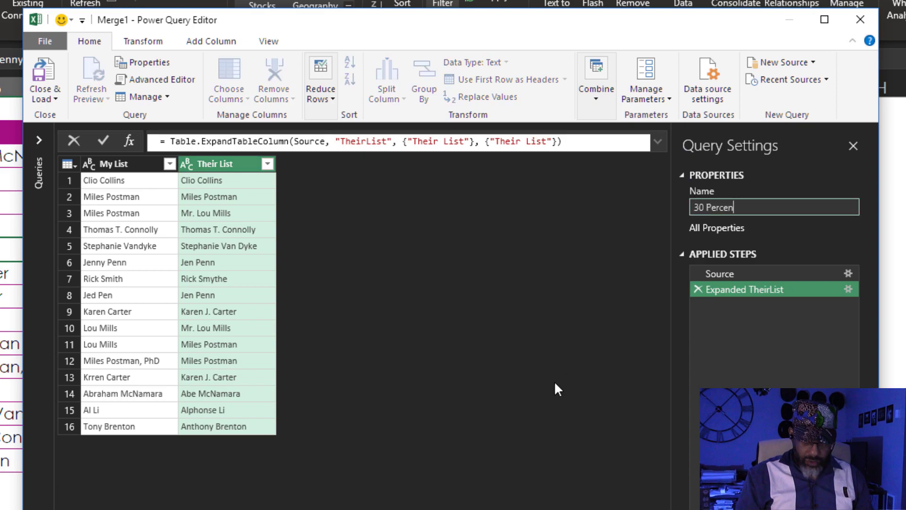
left_click(45, 97)
left_click(71, 131)
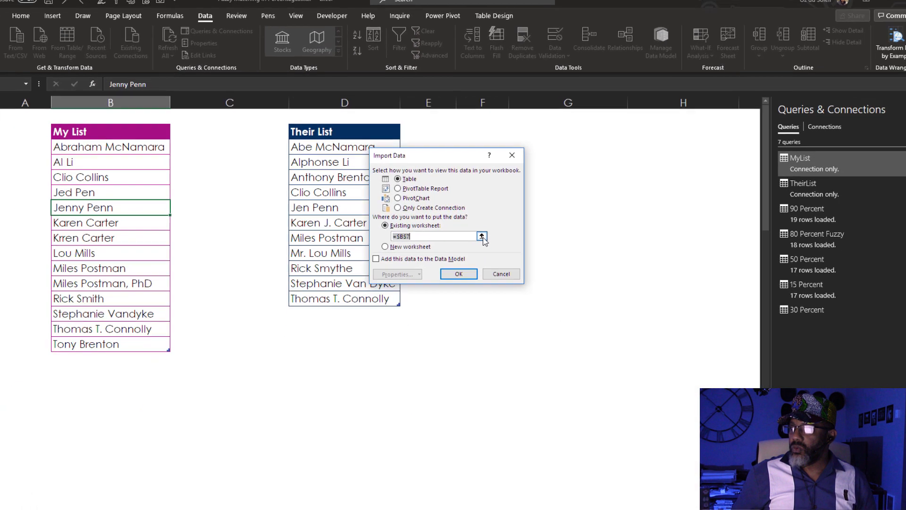
left_click(569, 293)
scroll(511, 354, "down", 4)
scroll(511, 355, "down", 12)
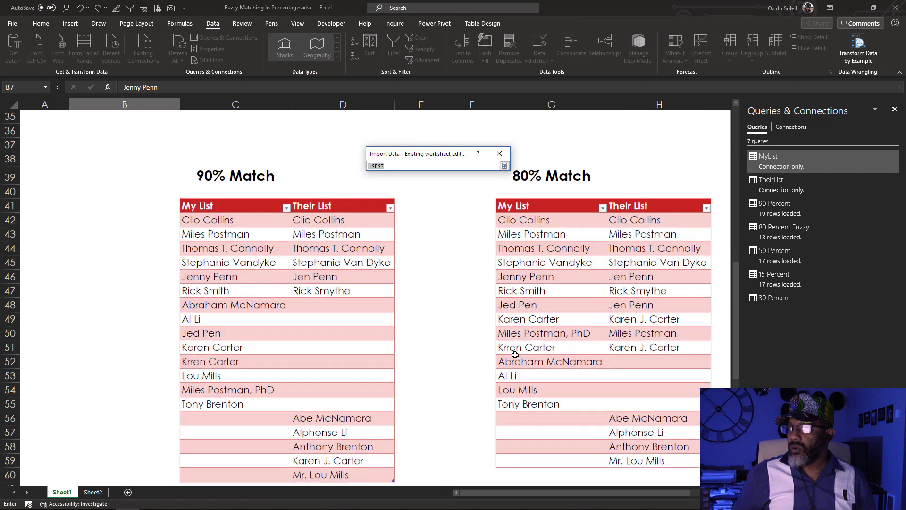
scroll(511, 355, "right", 2)
left_click(620, 345)
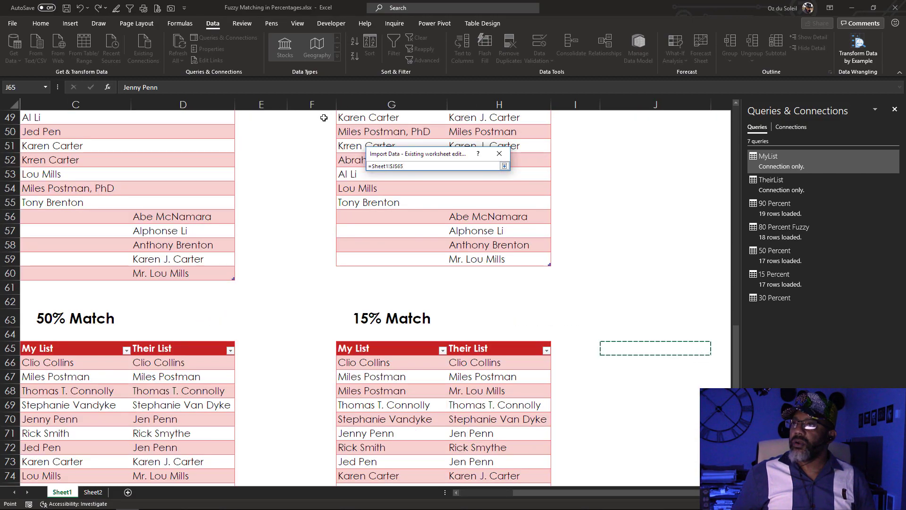
left_click(505, 167)
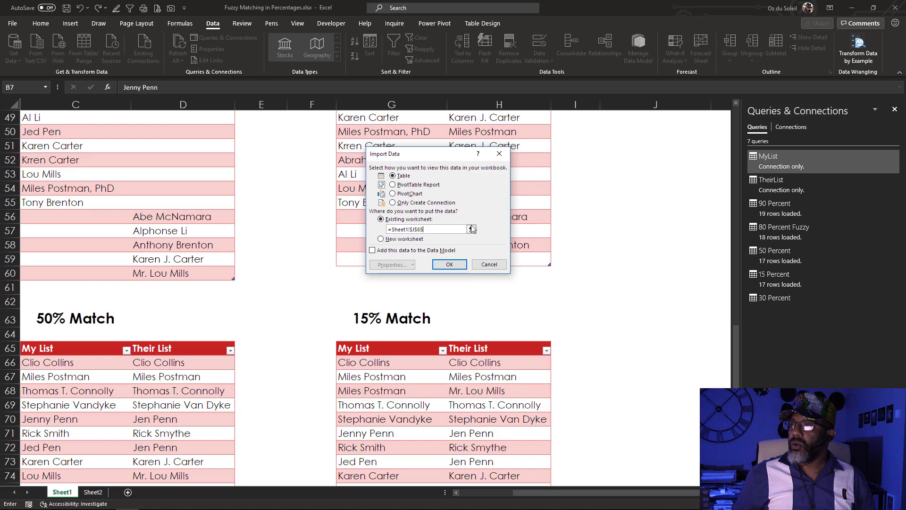
left_click(460, 264)
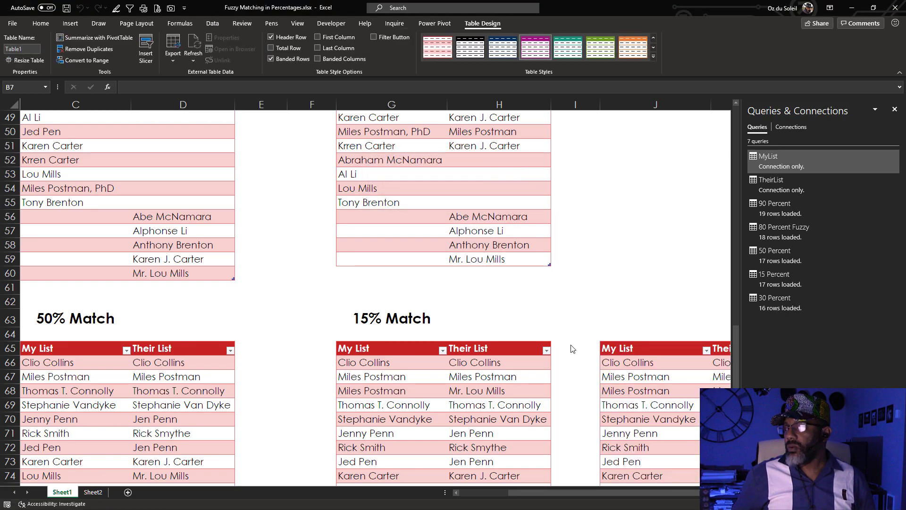